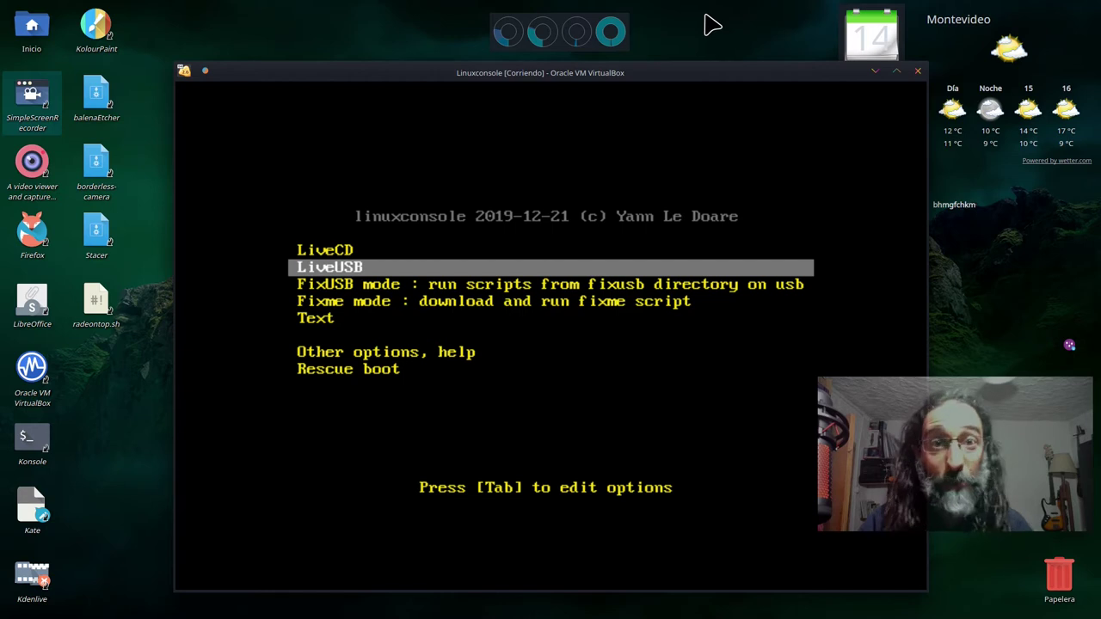
# Step: Boot the virtual machine from the LiveUSB entry and choose Spanish as the system language
pyautogui.press('Return')
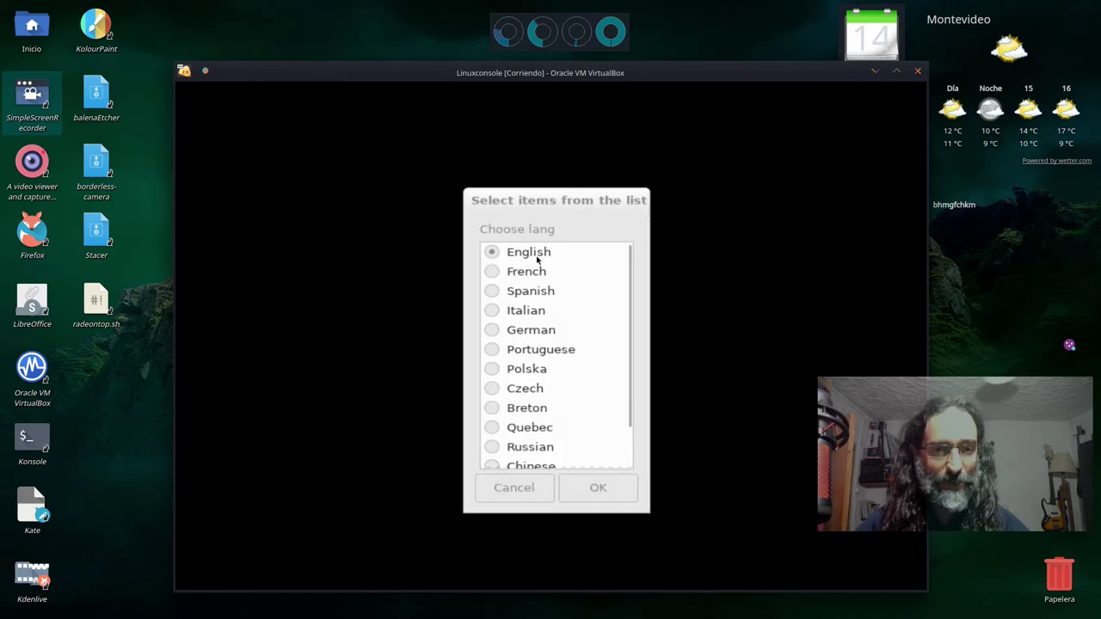
pyautogui.click(496, 295)
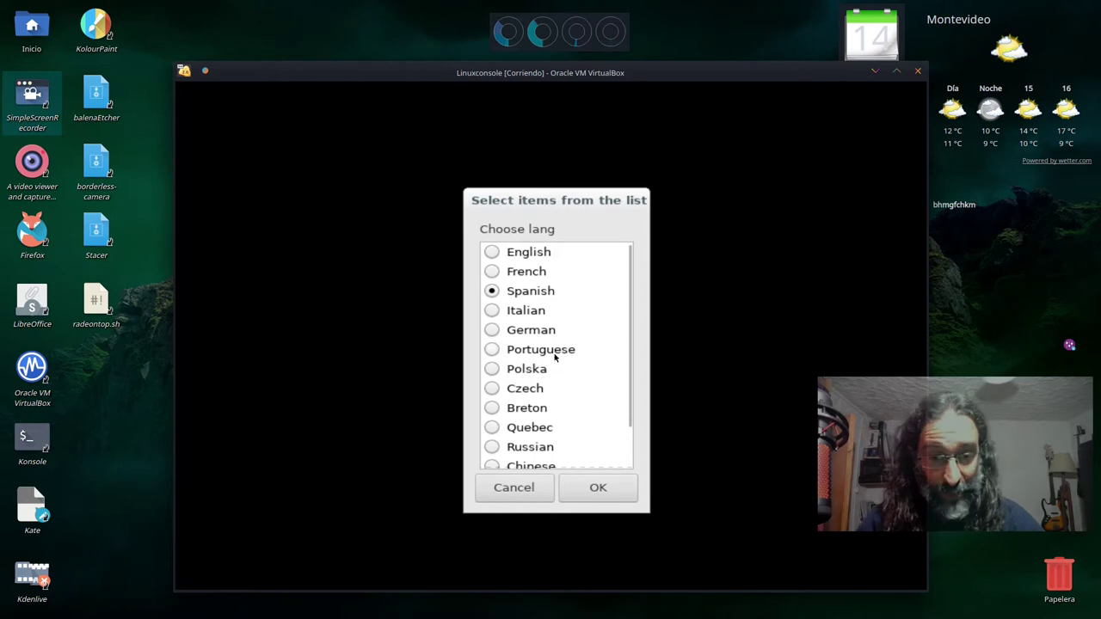
pyautogui.click(597, 491)
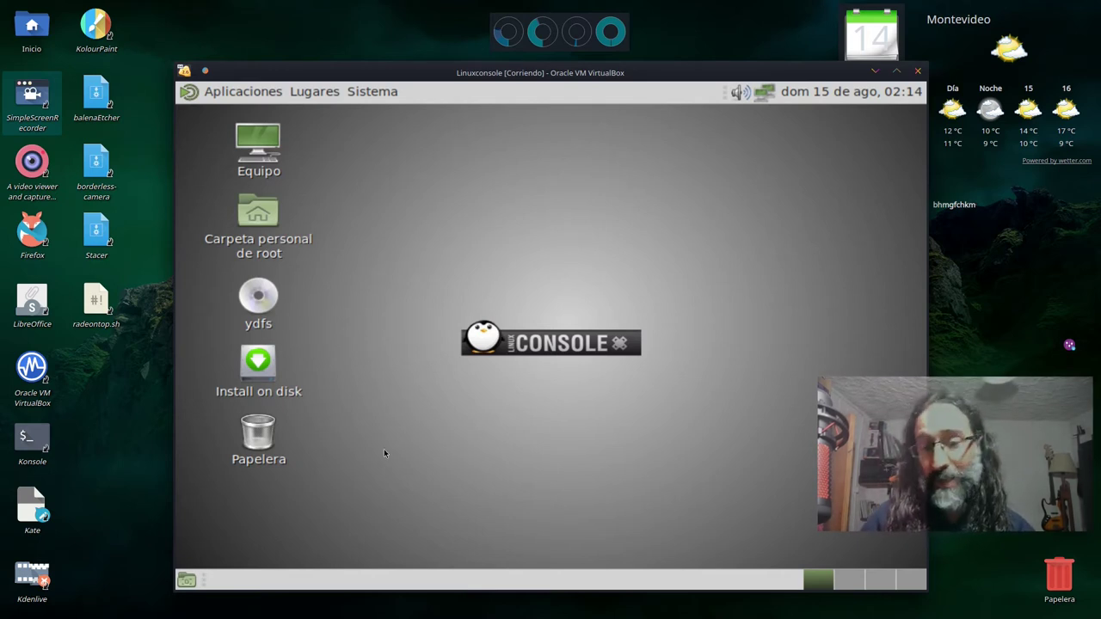
# Step: Launch the Install on disk program from the live desktop
pyautogui.rightClick(268, 370)
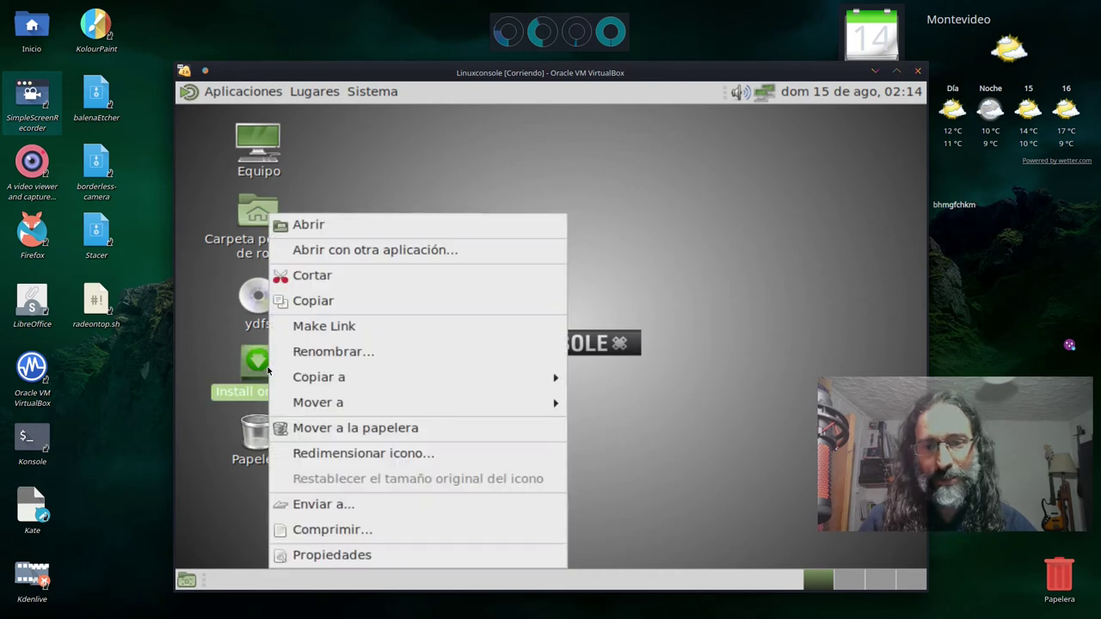
pyautogui.click(311, 226)
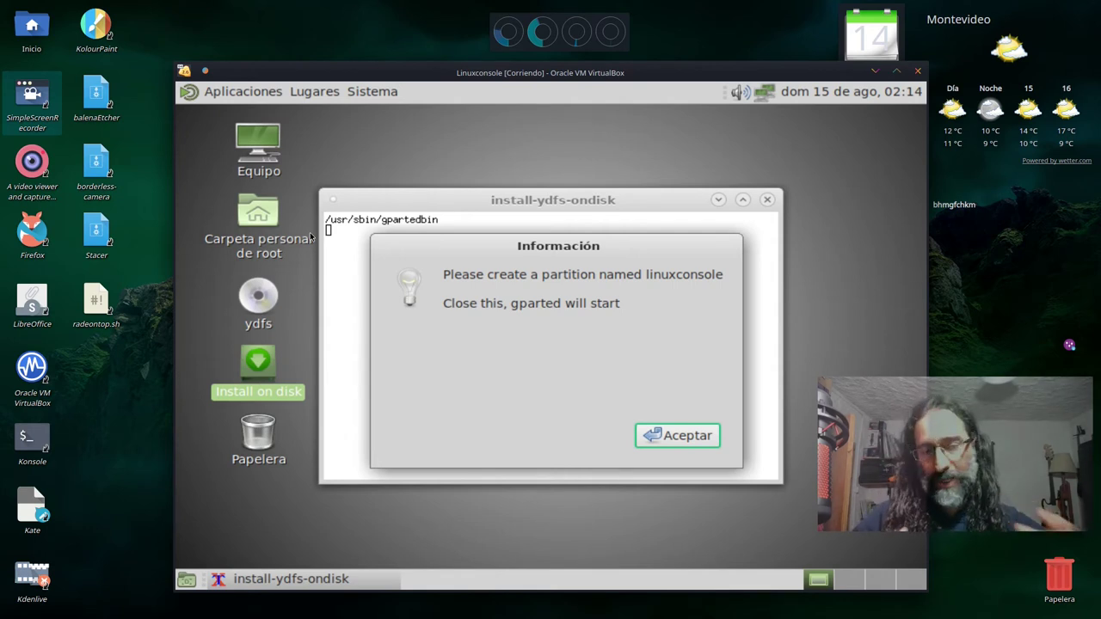
pyautogui.click(223, 95)
pyautogui.moveTo(242, 196)
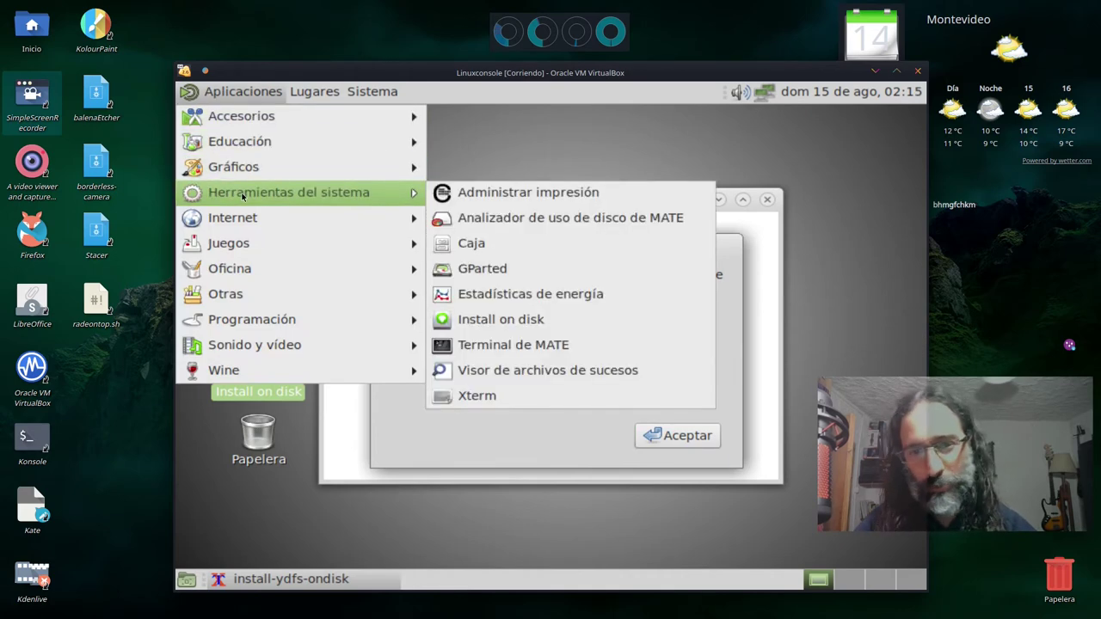
pyautogui.click(470, 270)
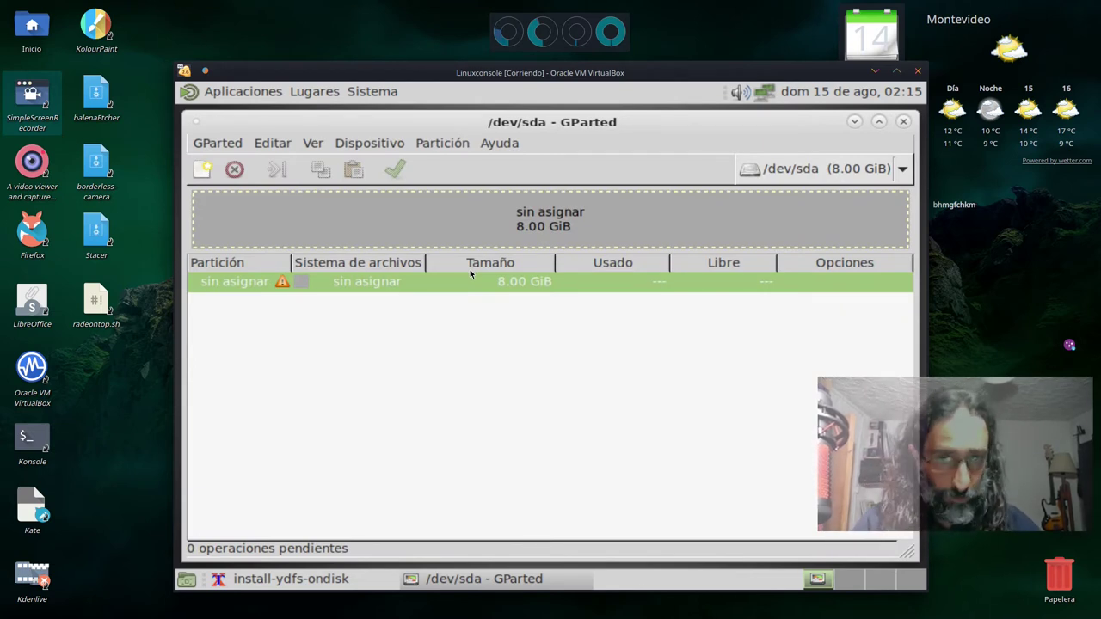
pyautogui.click(371, 145)
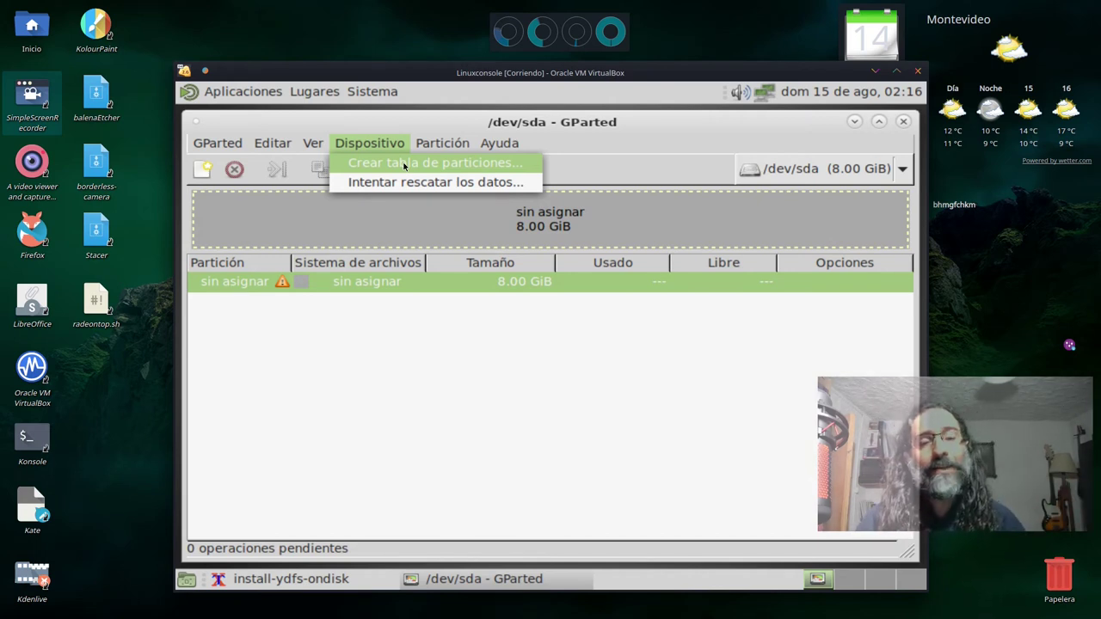
pyautogui.click(851, 127)
pyautogui.click(853, 123)
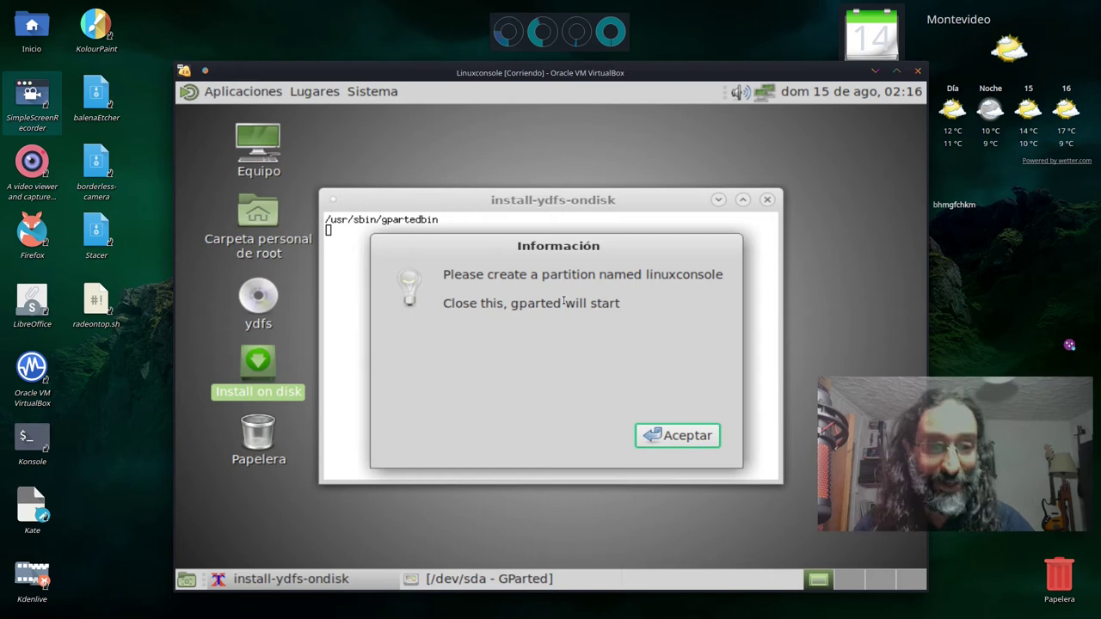
pyautogui.click(489, 580)
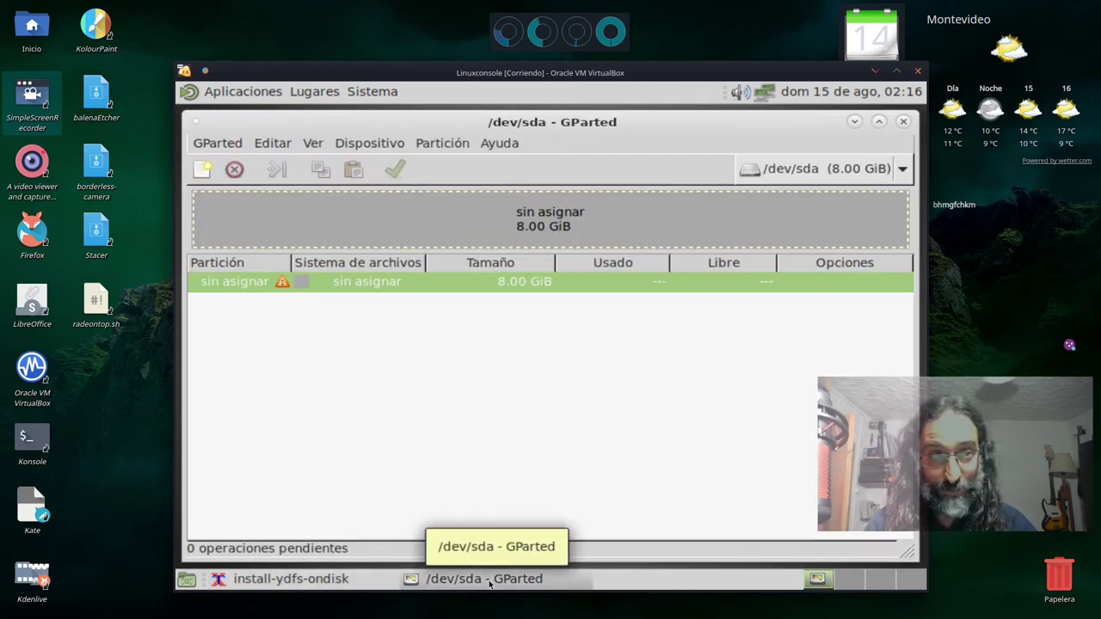
pyautogui.click(902, 122)
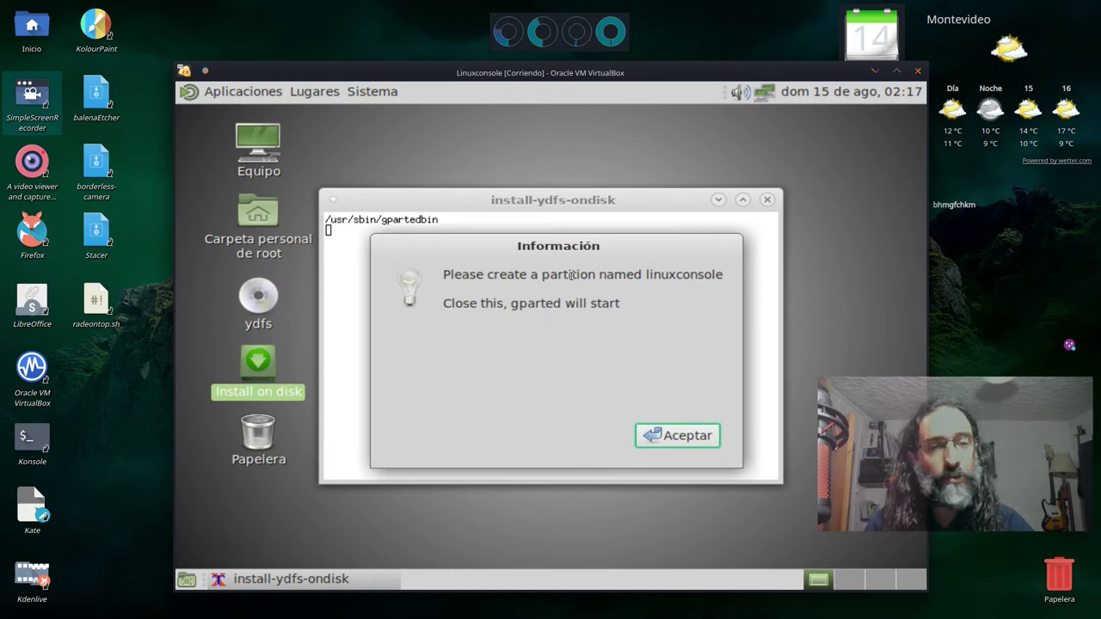
# Step: Accept the installer's notice about the linuxconsole partition so that it starts GParted
pyautogui.click(679, 436)
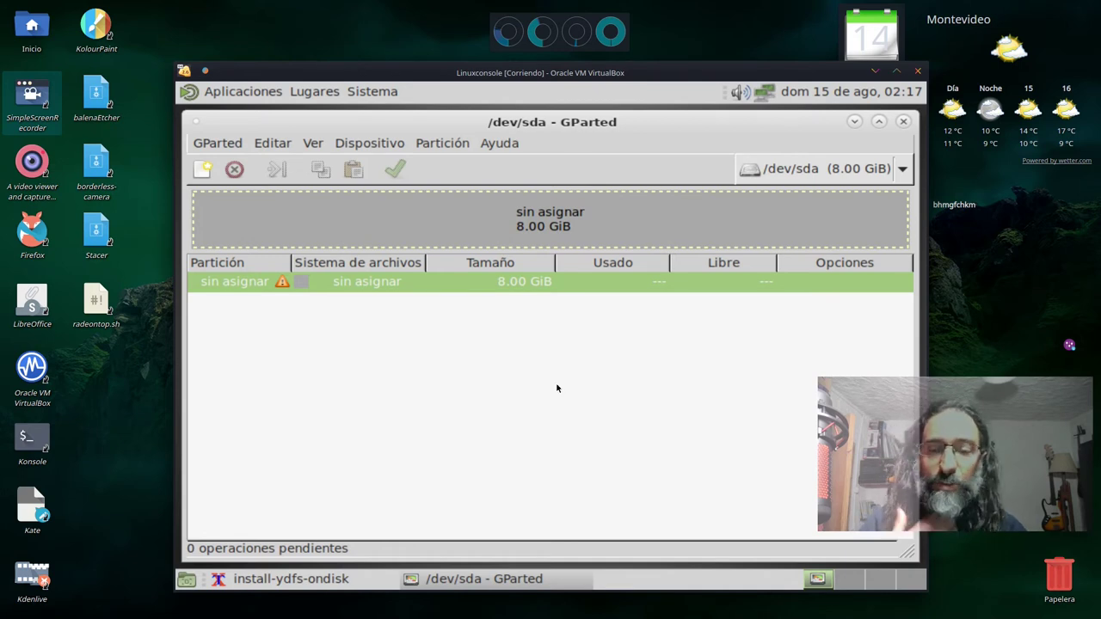
# Step: Try to create a new partition in the unallocated space of /dev/sda
pyautogui.rightClick(370, 284)
pyautogui.click(392, 293)
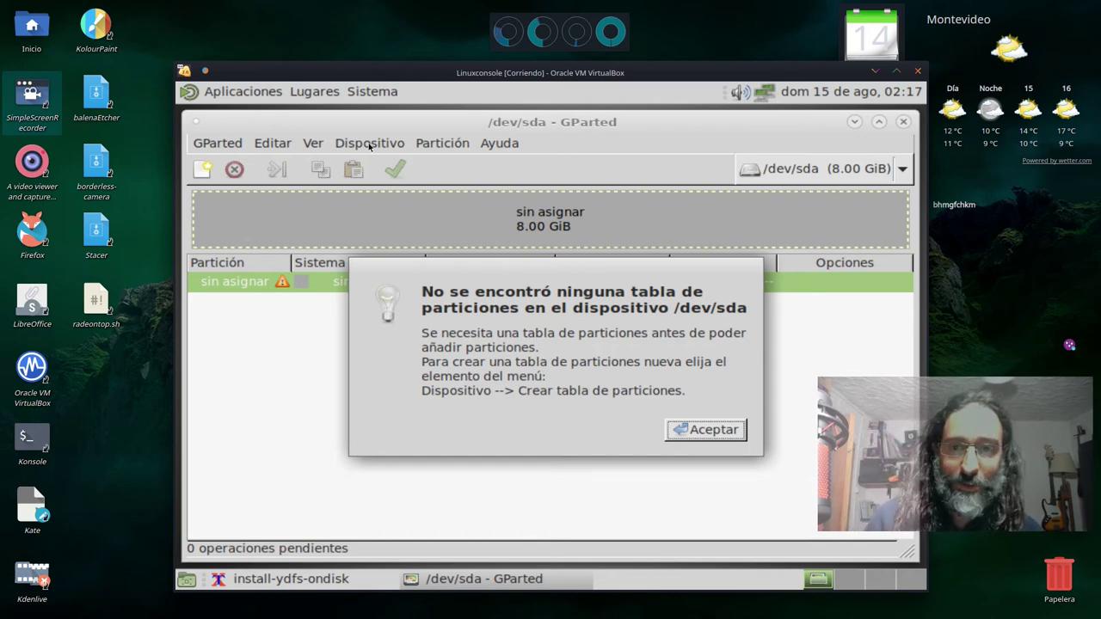
pyautogui.click(679, 430)
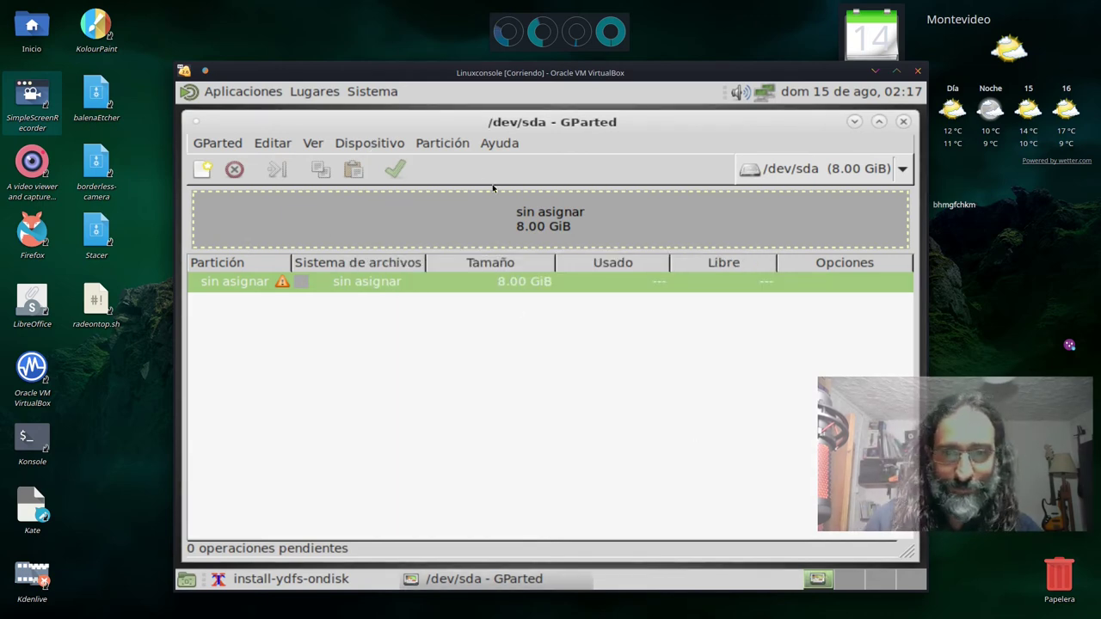
pyautogui.click(394, 146)
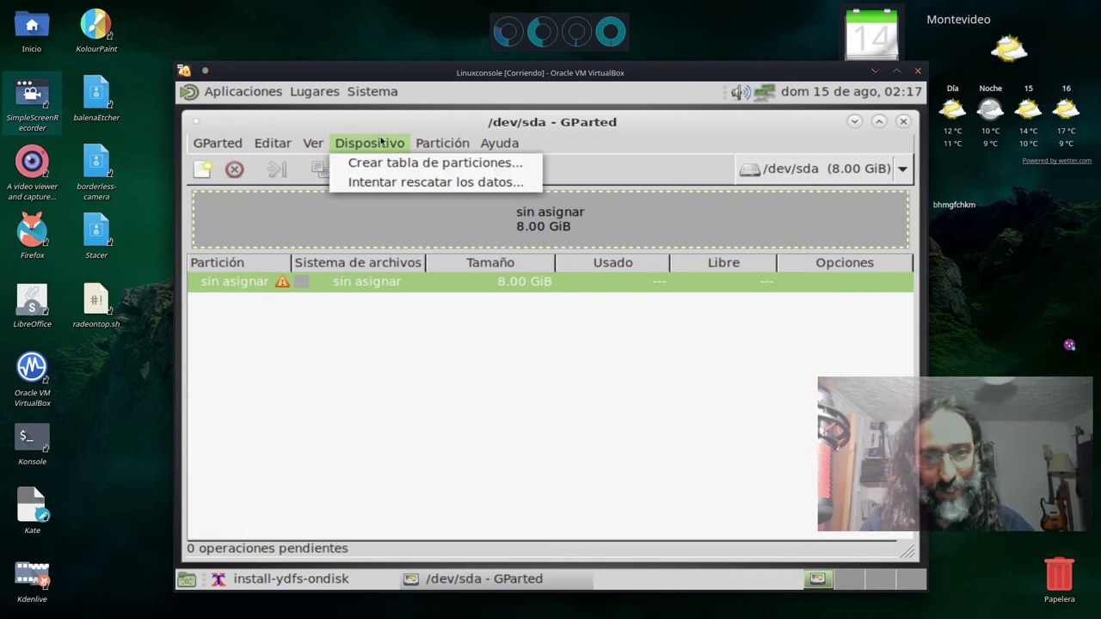
pyautogui.click(378, 143)
pyautogui.rightClick(343, 292)
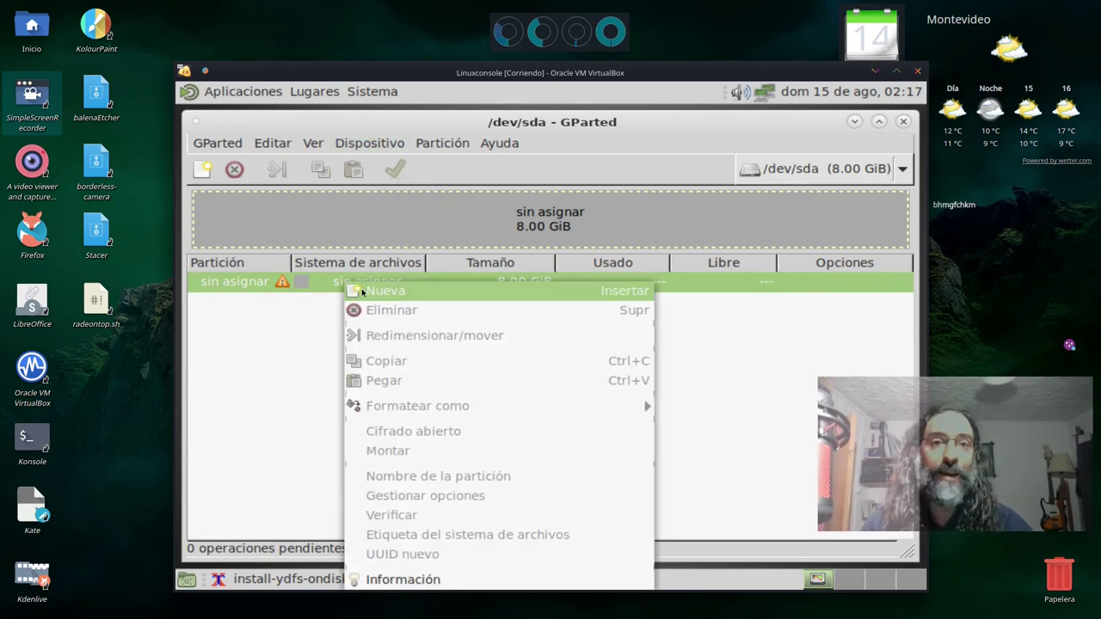
pyautogui.click(361, 292)
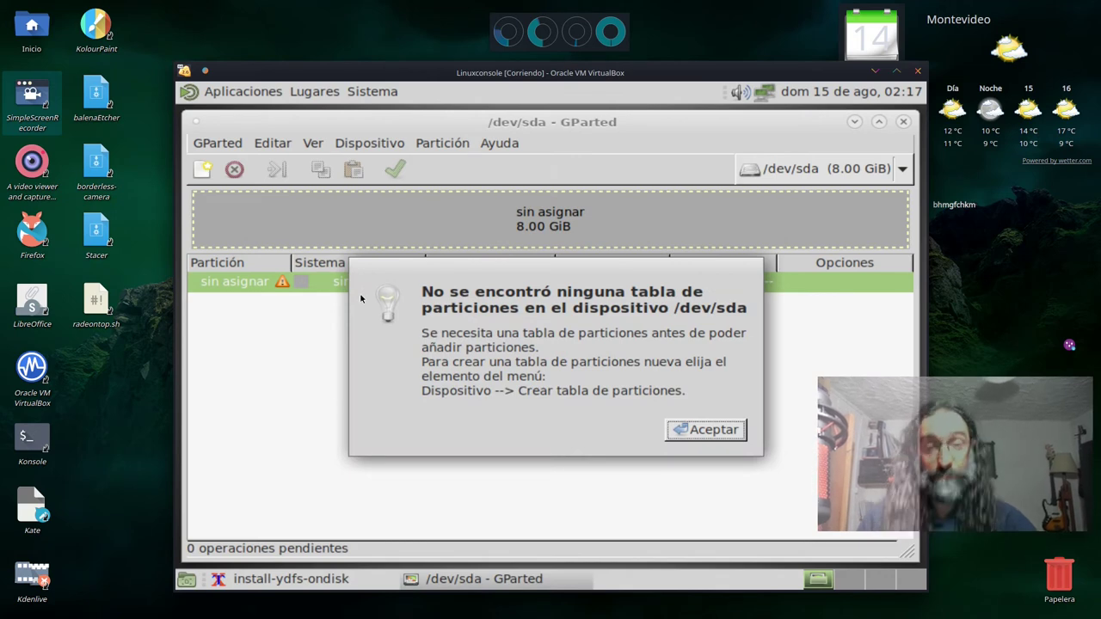
pyautogui.click(715, 430)
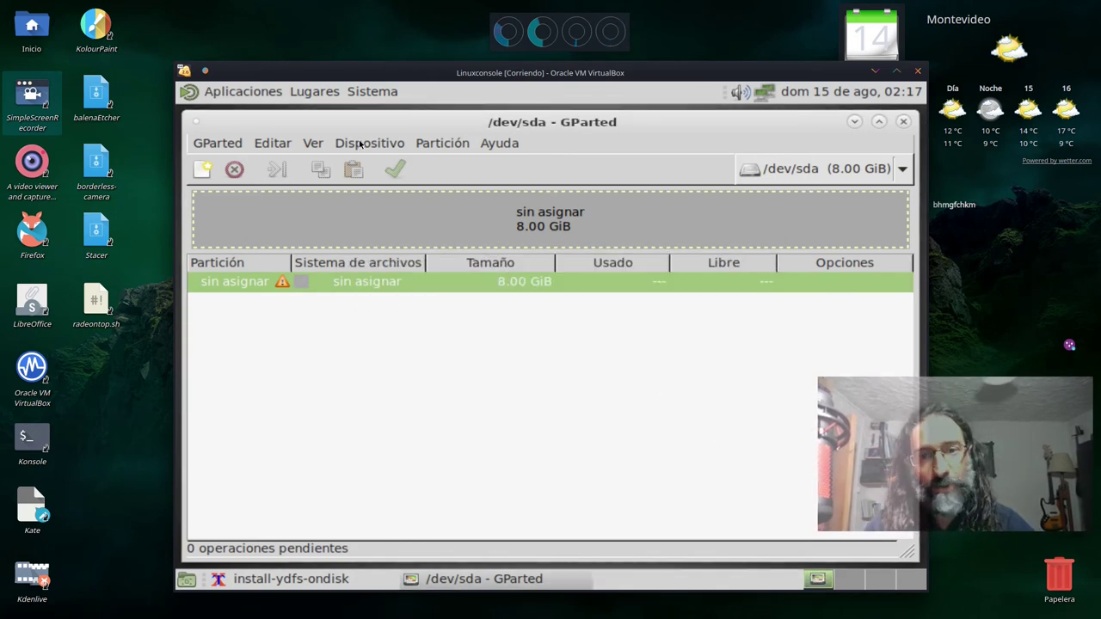
# Step: Create a new msdos partition table on /dev/sda
pyautogui.click(359, 145)
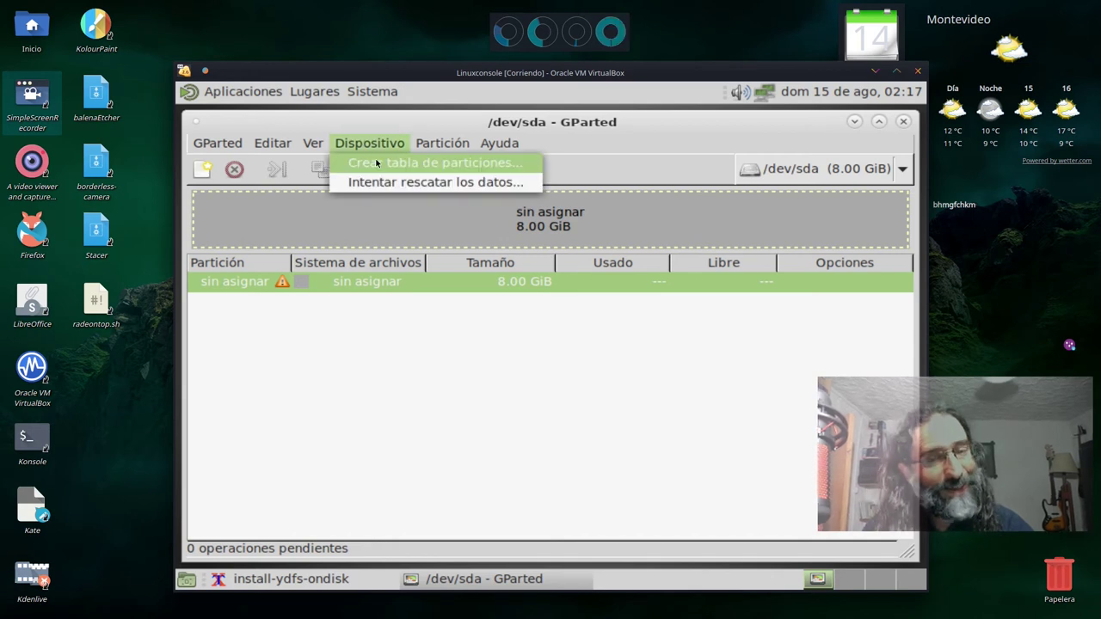
pyautogui.click(376, 162)
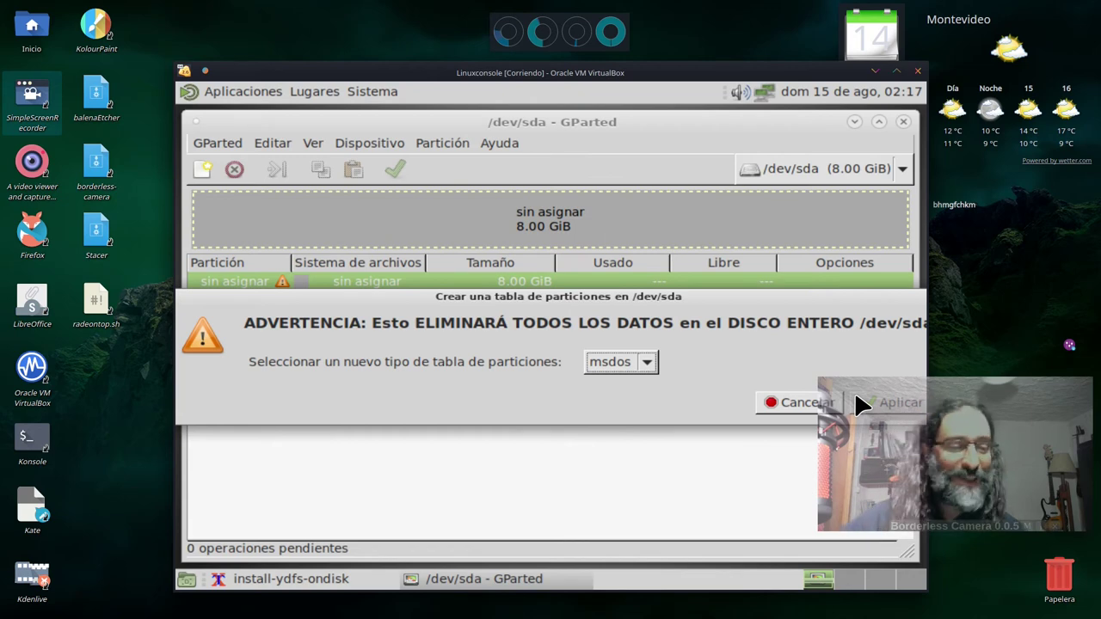
pyautogui.moveTo(773, 302); pyautogui.dragTo(711, 319)
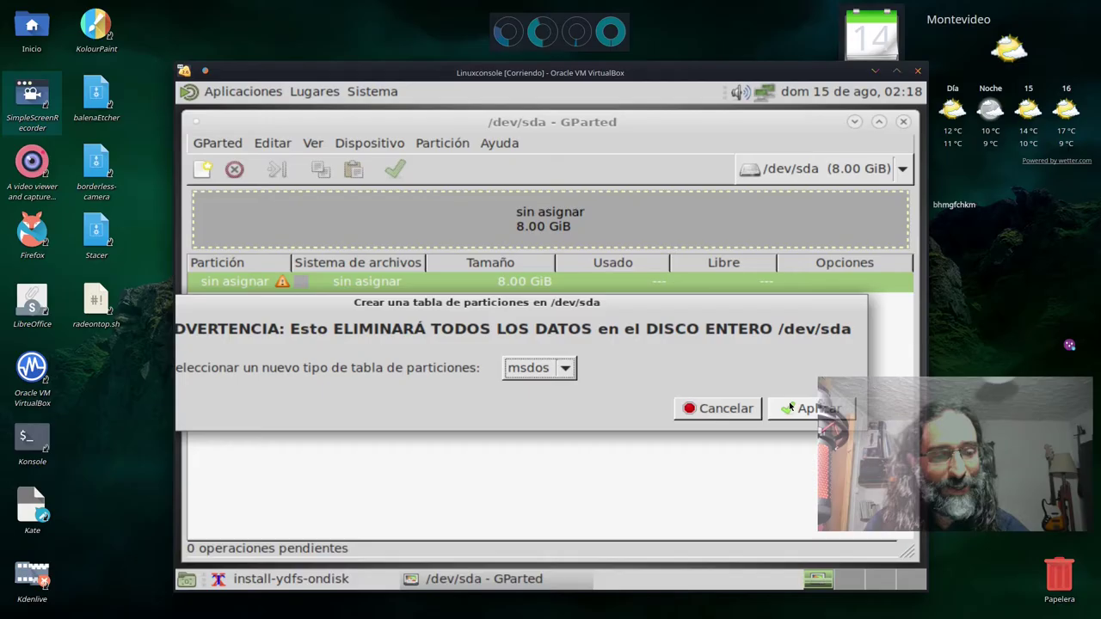
pyautogui.click(788, 409)
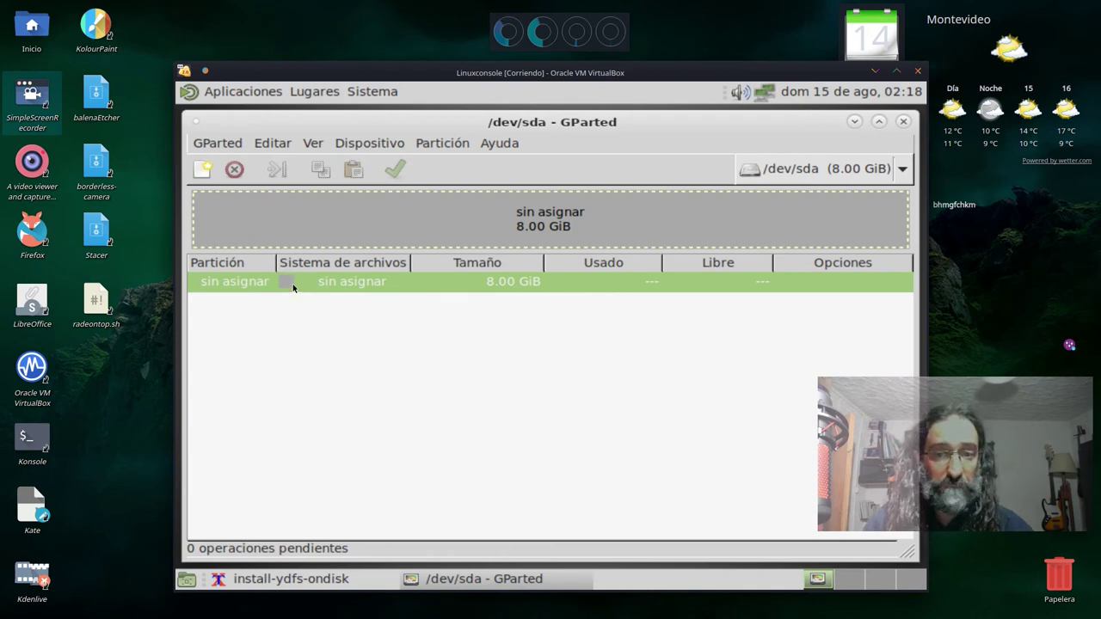
# Step: Add a primary ext4 partition labelled linuxconsole that takes up all the unallocated space on /dev/sda
pyautogui.rightClick(414, 284)
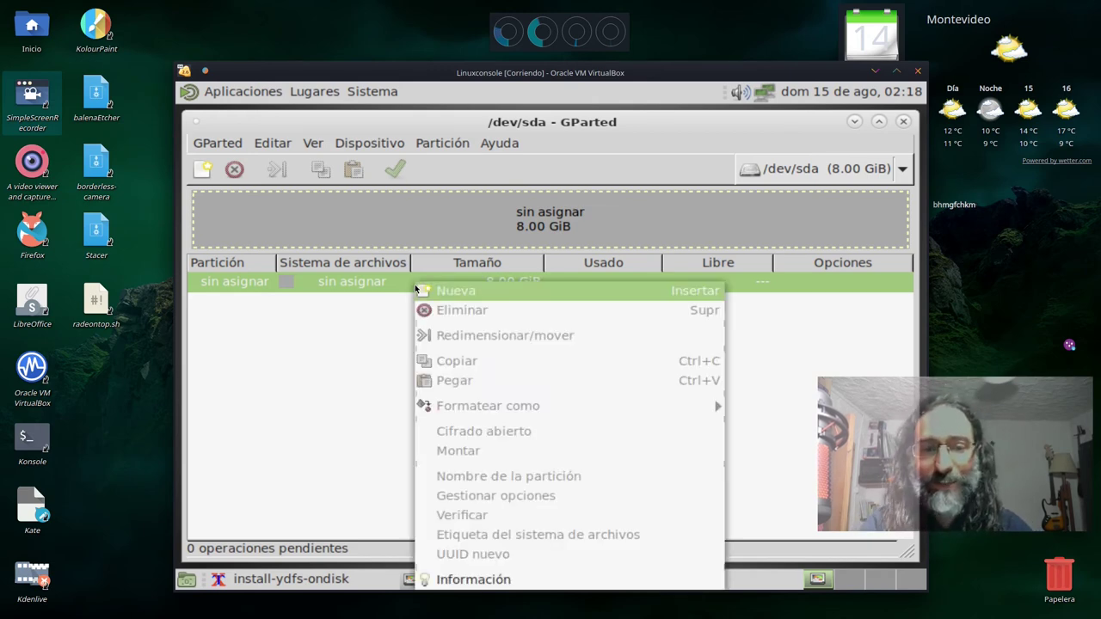
pyautogui.click(427, 290)
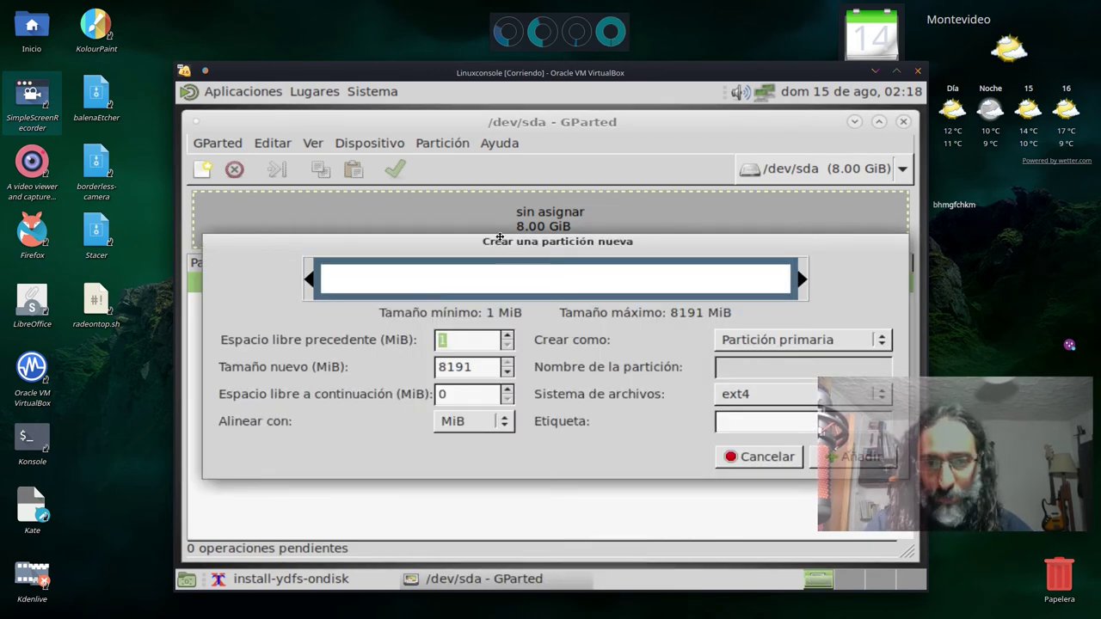
pyautogui.moveTo(498, 237); pyautogui.dragTo(380, 160)
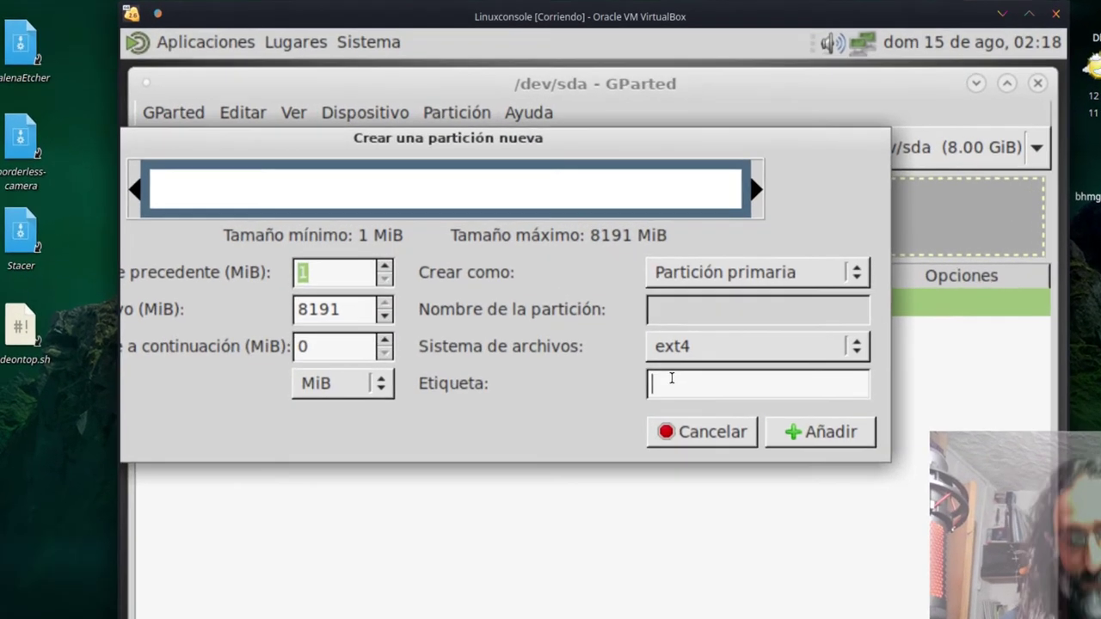
pyautogui.write('lin')
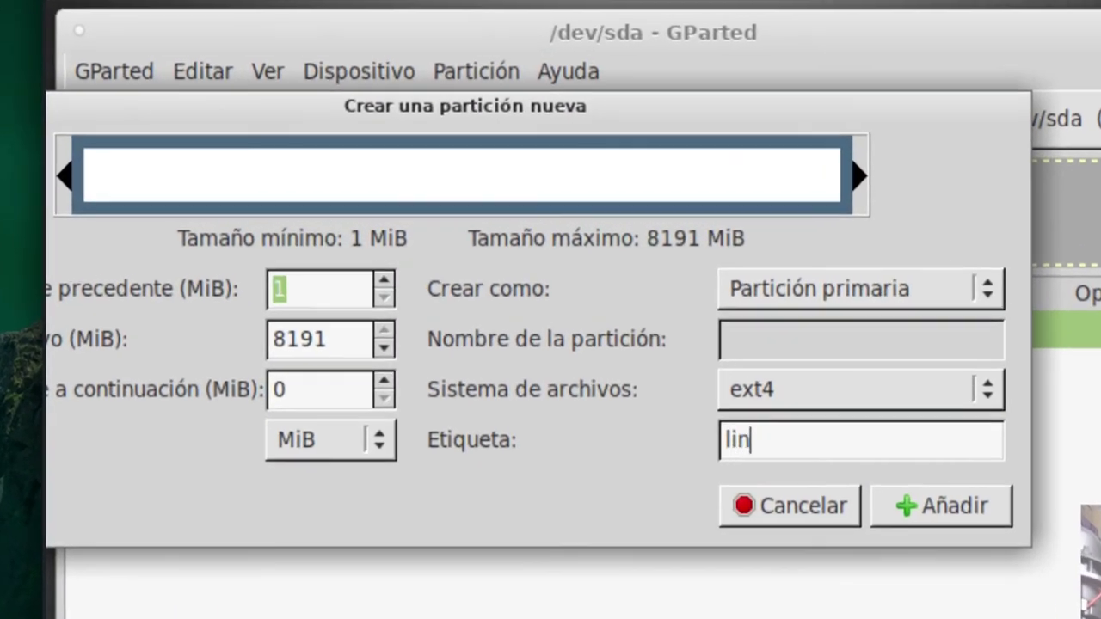
pyautogui.write('uxconsole')
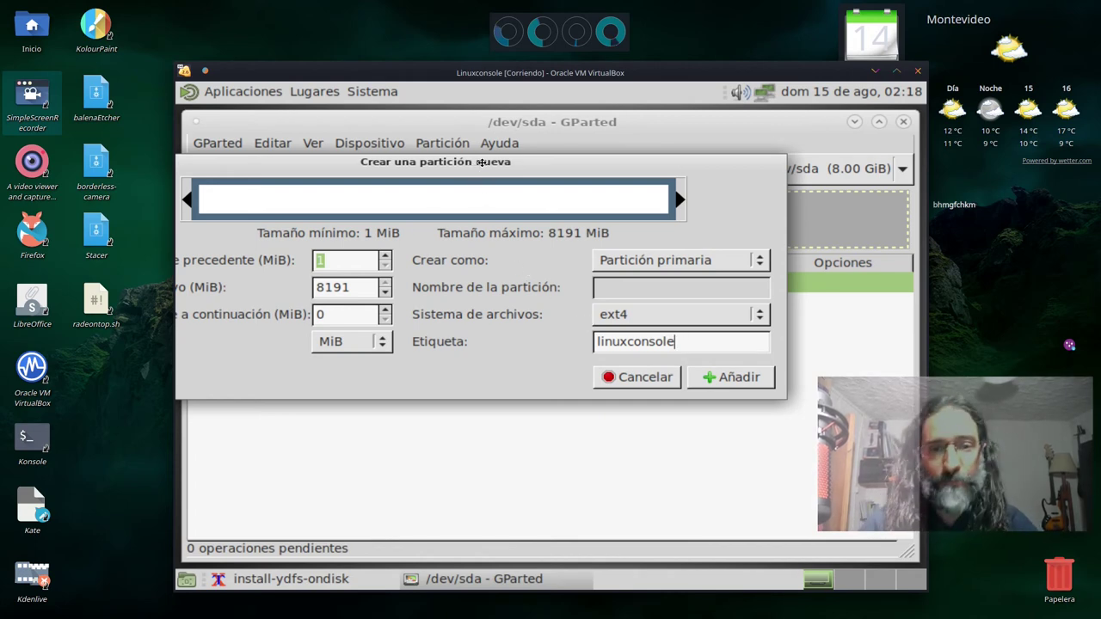
pyautogui.moveTo(473, 171); pyautogui.dragTo(587, 156)
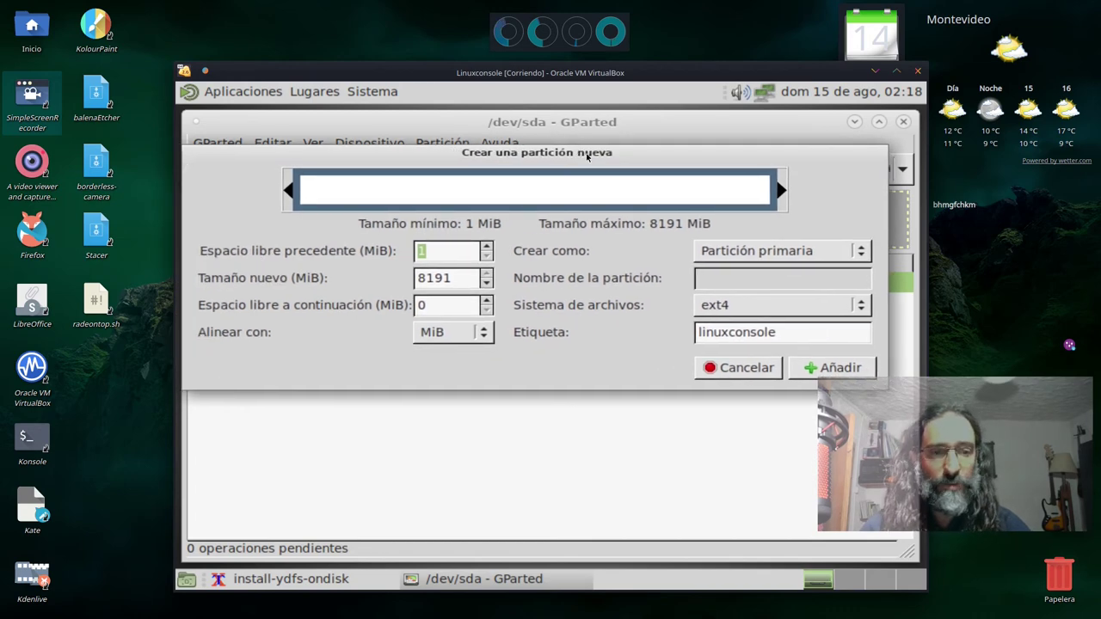
pyautogui.click(828, 370)
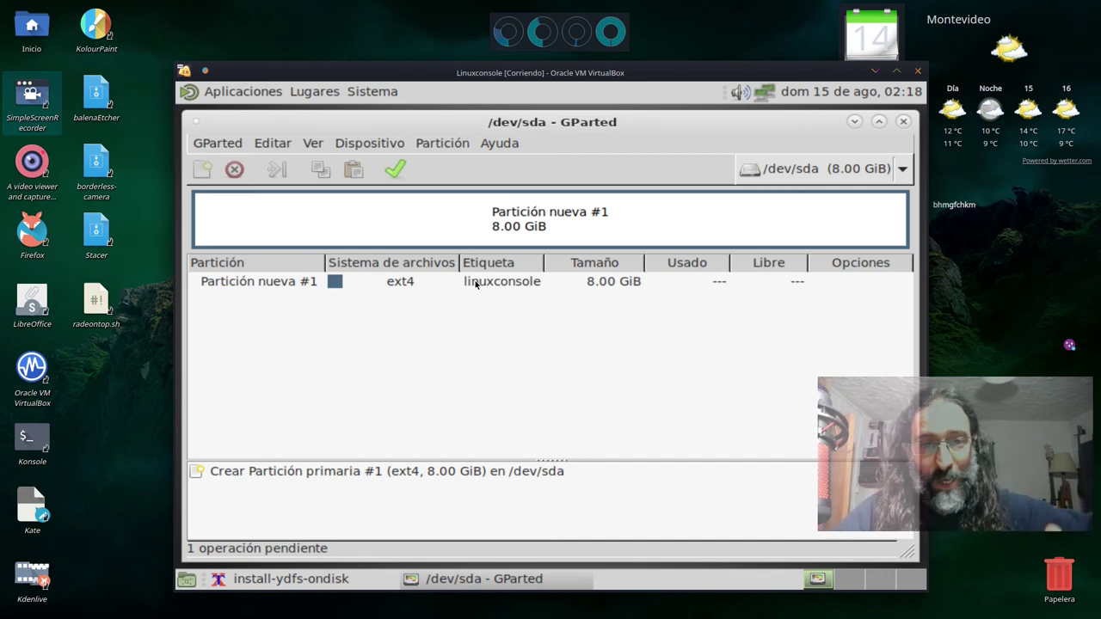
# Step: Apply the pending partition operation to /dev/sda and close the operations report
pyautogui.click(405, 170)
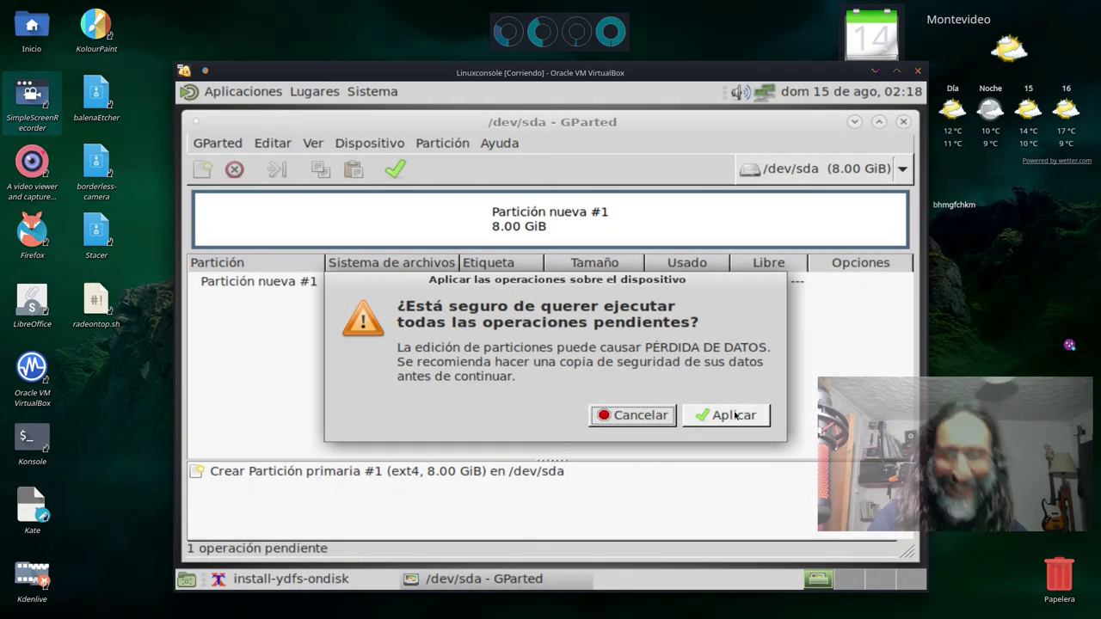
pyautogui.click(733, 415)
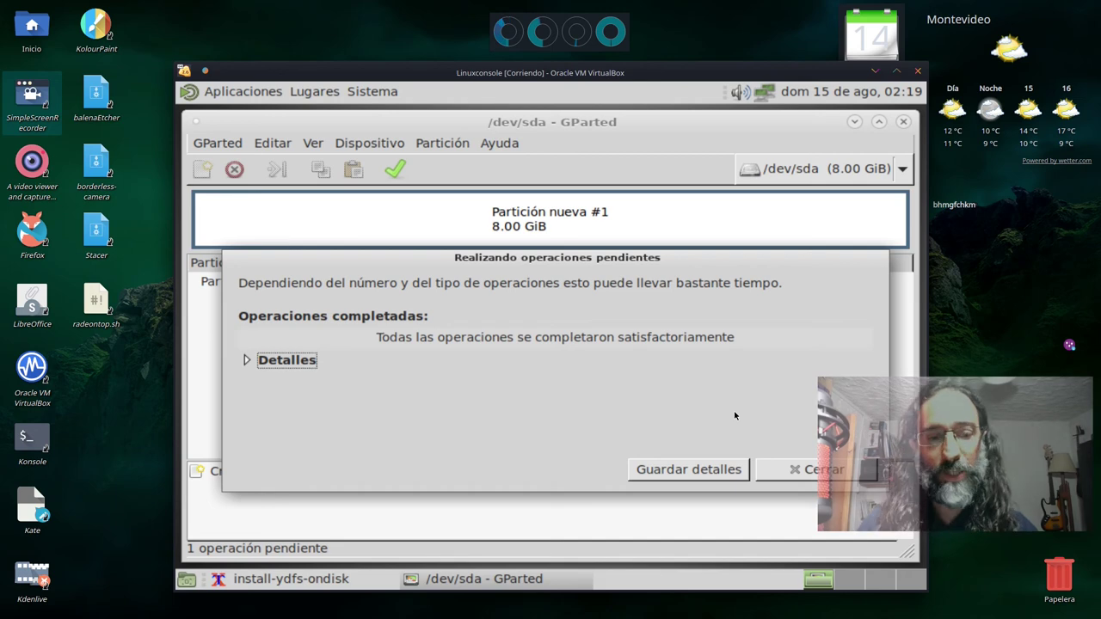
pyautogui.click(787, 473)
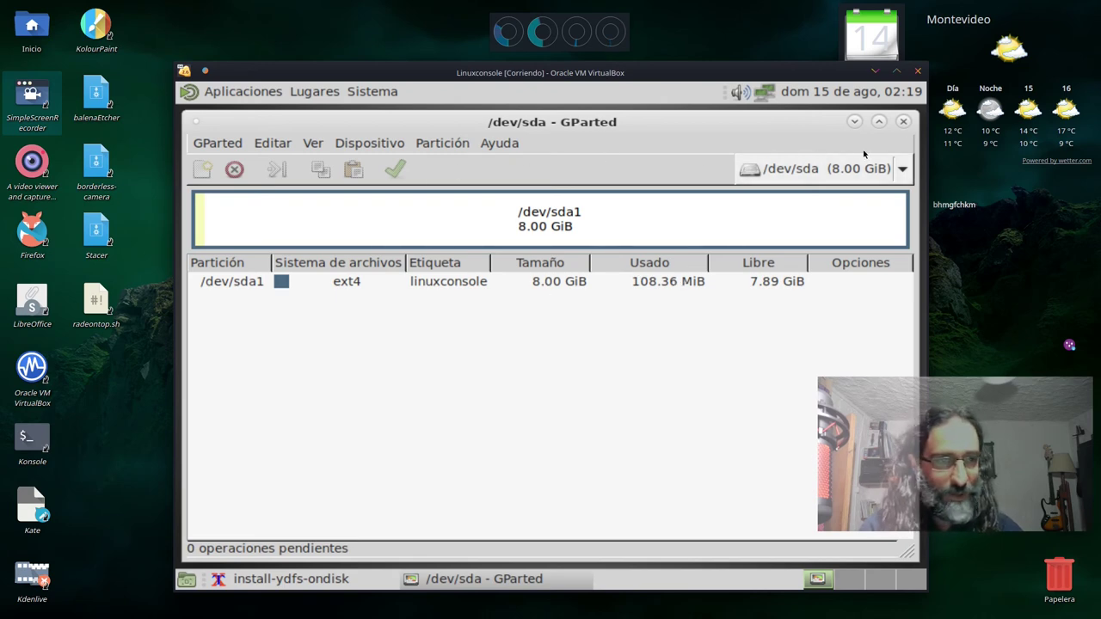
# Step: Close GParted so the installer copies the system to disk, and acknowledge its completion notice
pyautogui.click(902, 121)
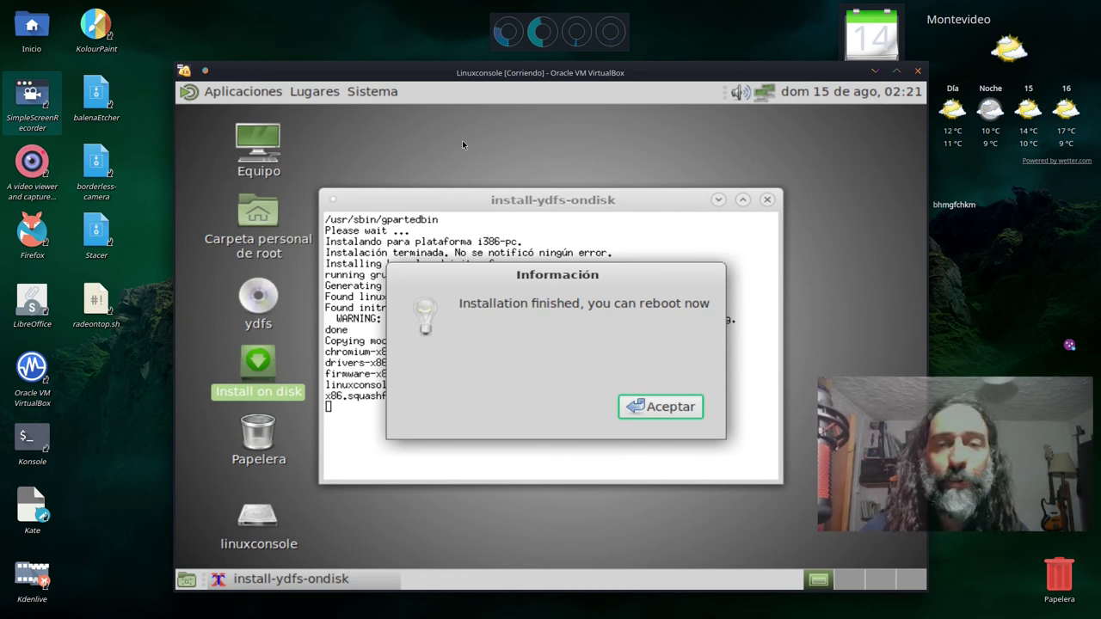
pyautogui.click(630, 409)
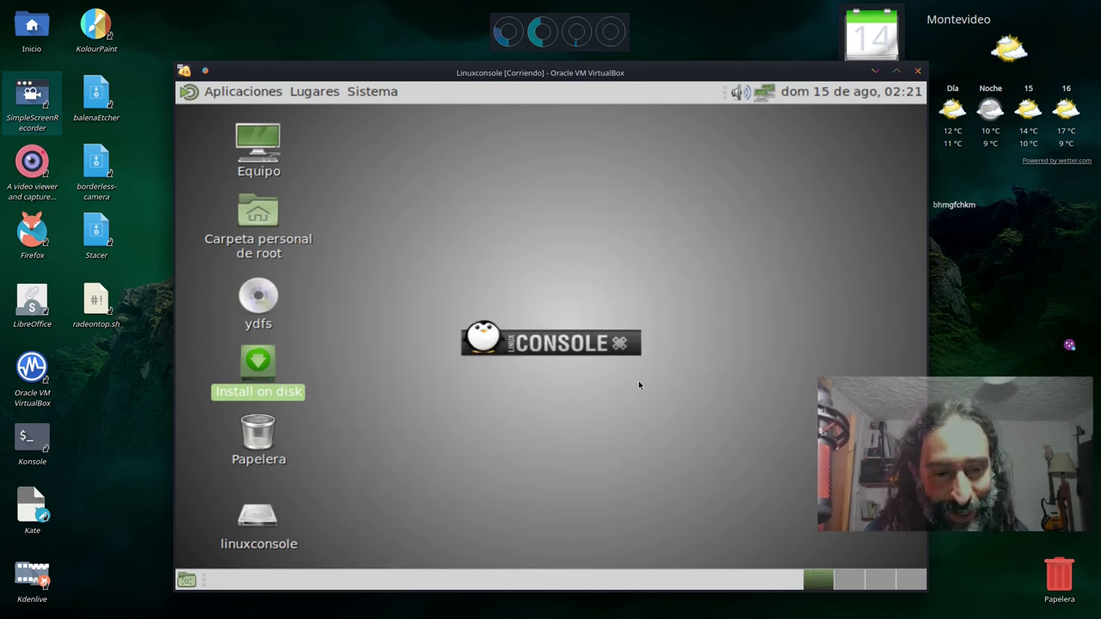